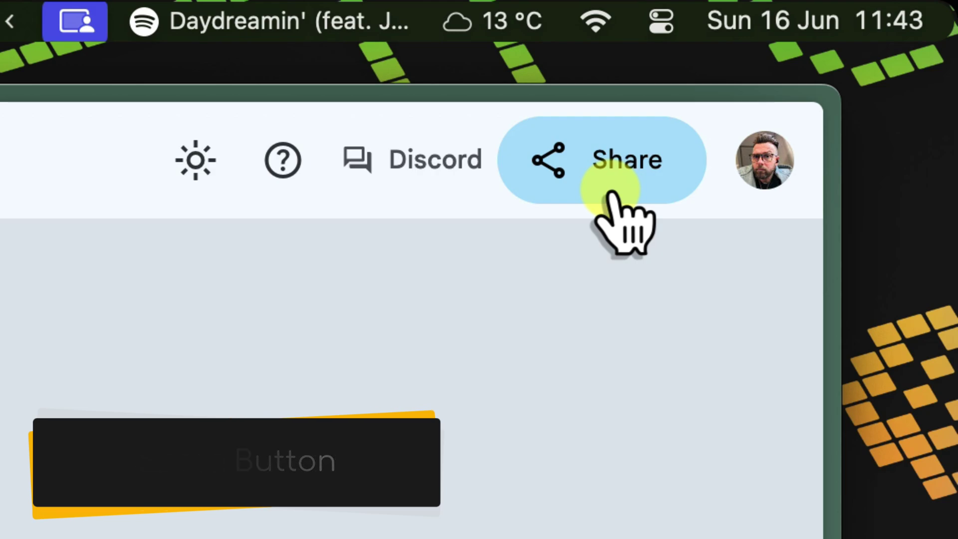
Step: Add the collaborator's account to the SAMI Galaxy Survey notebook with Editor access and send the invite
{"action": "left_click", "coordinate": [610, 190]}
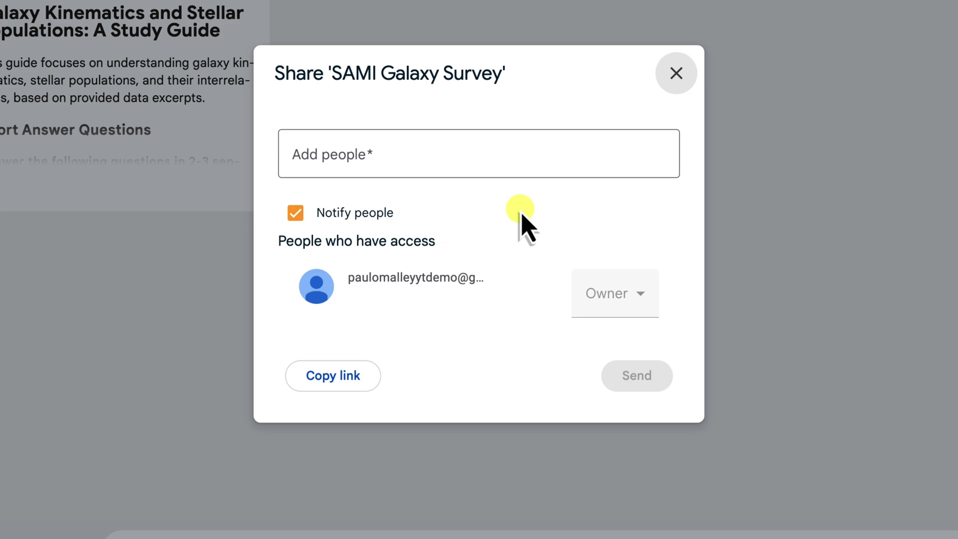
{"action": "left_click", "coordinate": [522, 150]}
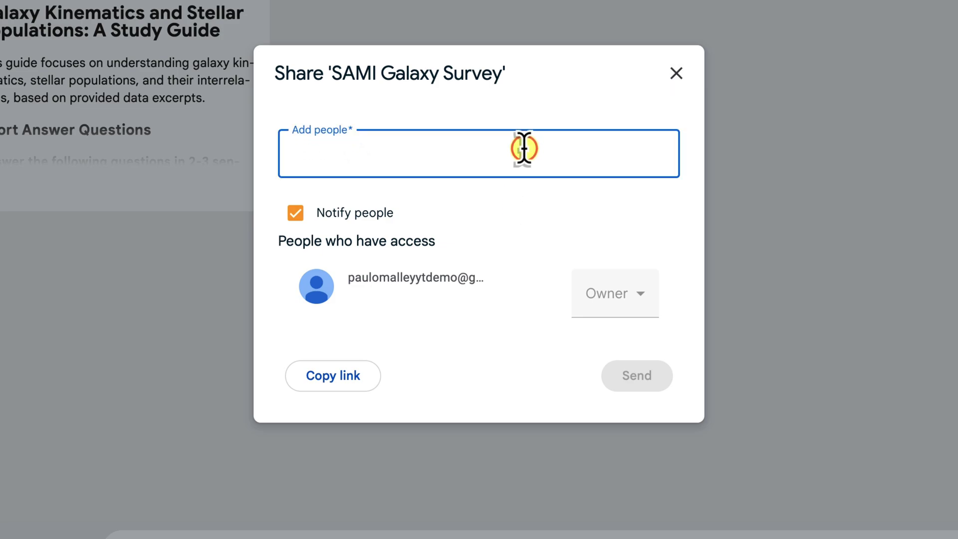
{"action": "type", "text": "cwn"}
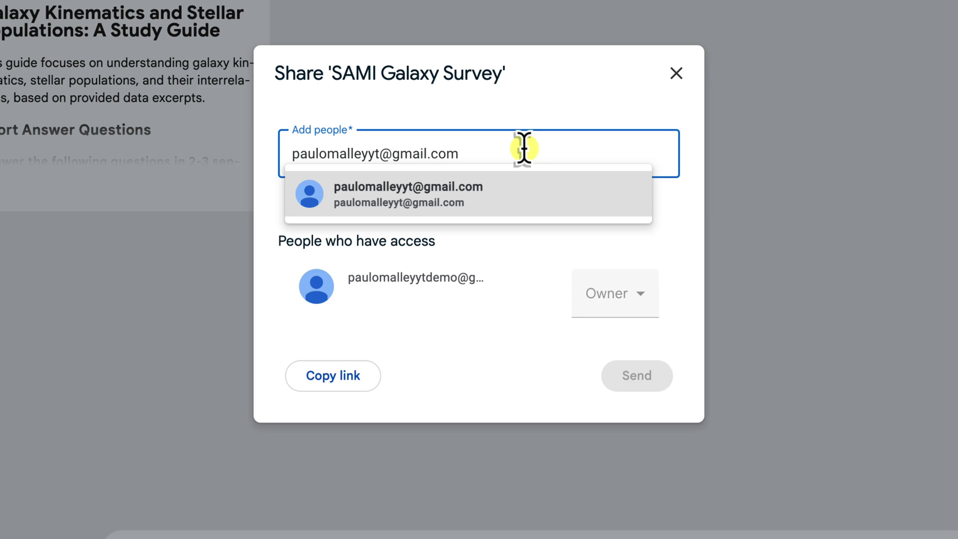
{"action": "left_click", "coordinate": [502, 196]}
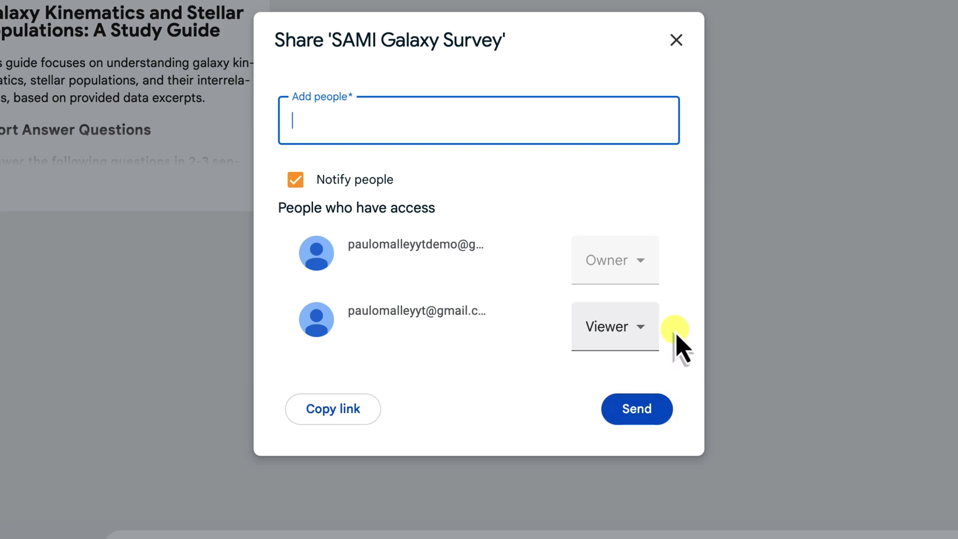
{"action": "left_click", "coordinate": [635, 325]}
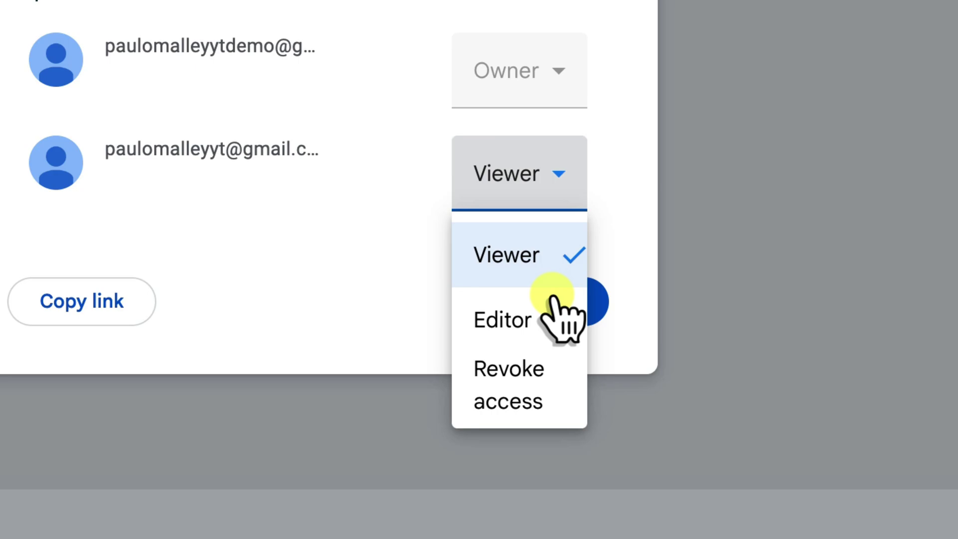
{"action": "left_click", "coordinate": [554, 300]}
{"action": "left_click", "coordinate": [532, 318]}
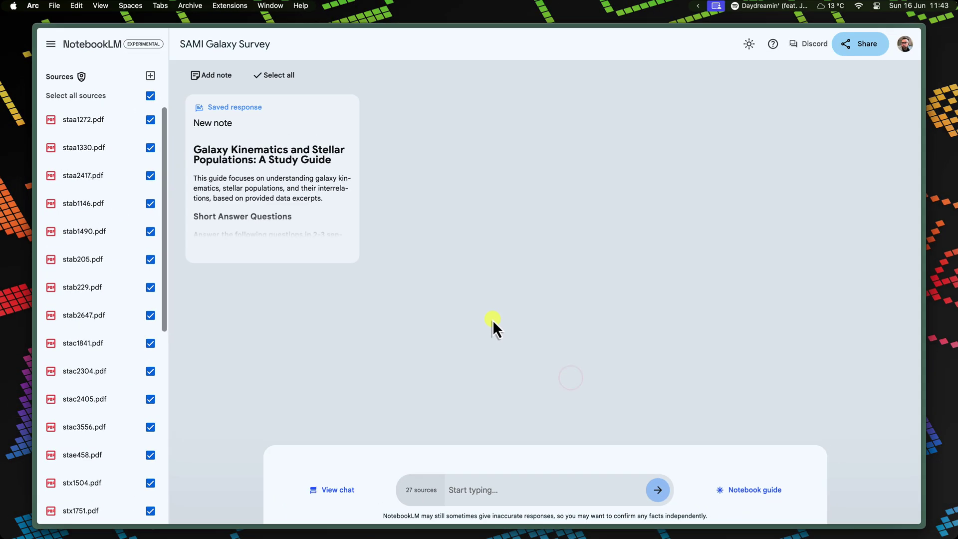
Step: Switch to Gmail and open the 'Notebook shared with you: SAMI Galaxy Survey' email
{"action": "key", "text": "ctrl+Up"}
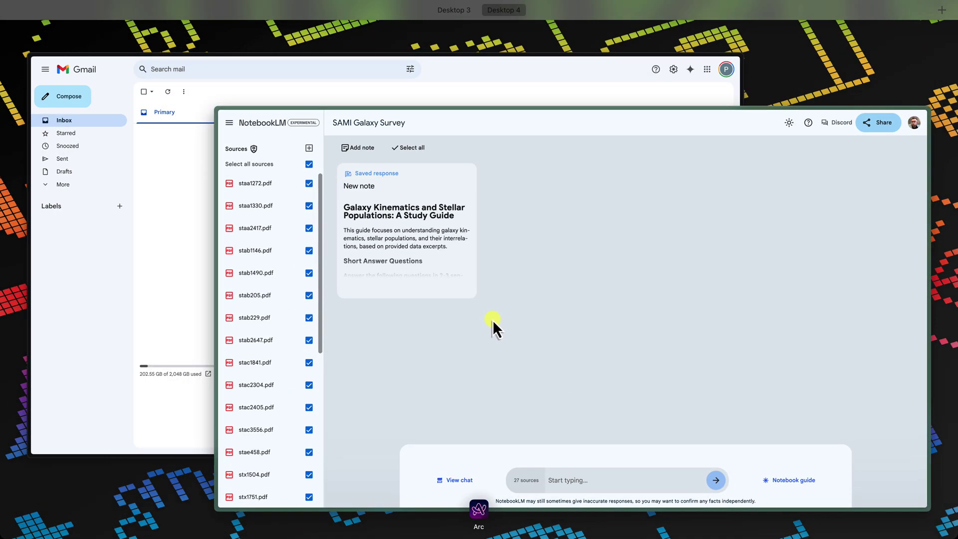
{"action": "left_click", "coordinate": [492, 320]}
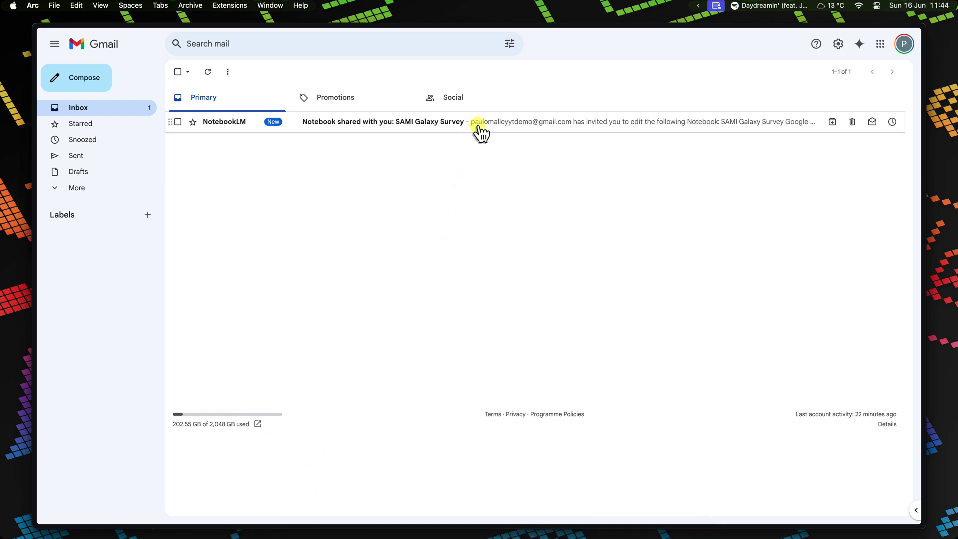
{"action": "left_click", "coordinate": [480, 125]}
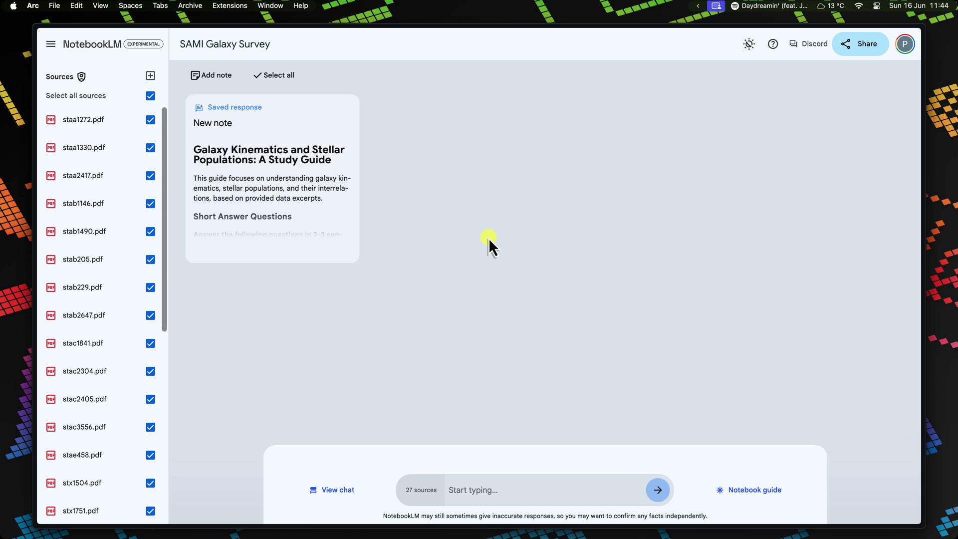
Step: Bring up Mission Control to view both accounts' SAMI Galaxy Survey notebook windows
{"action": "key", "text": "ctrl+Up"}
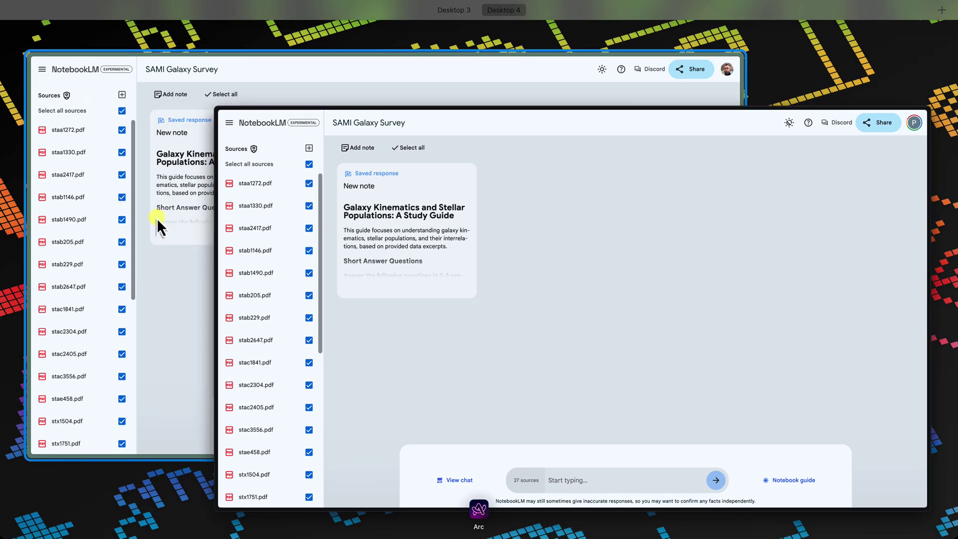
Step: In the owner's notebook, add a new written note titled 'Galaxy Morphology'
{"action": "left_click", "coordinate": [156, 218]}
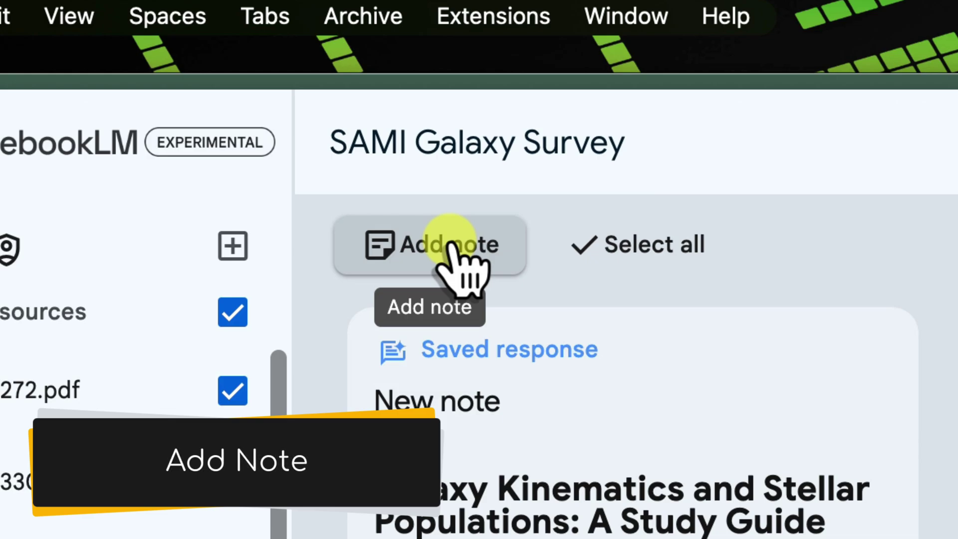
{"action": "left_click", "coordinate": [452, 249]}
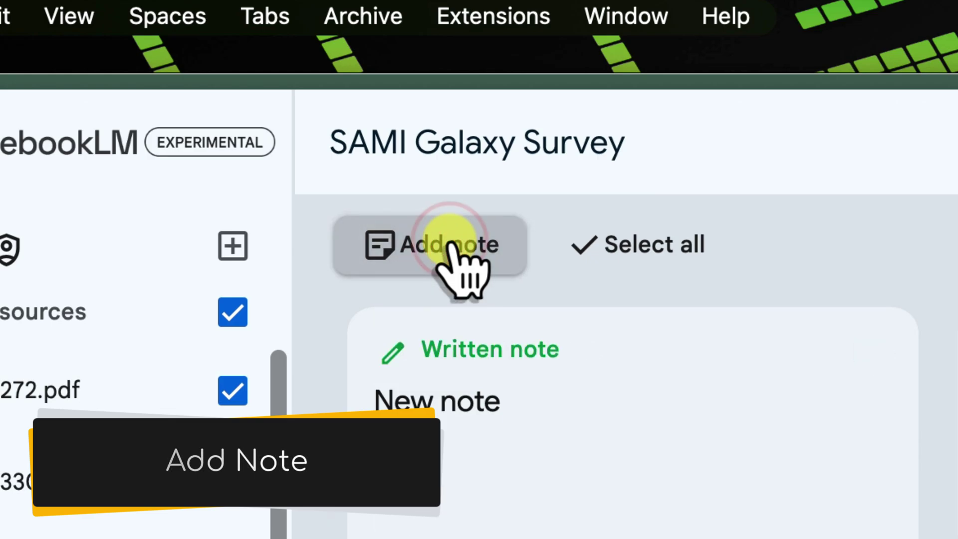
{"action": "left_click", "coordinate": [519, 468]}
{"action": "left_click_drag", "start_coordinate": [375, 325], "coordinate": [460, 325]}
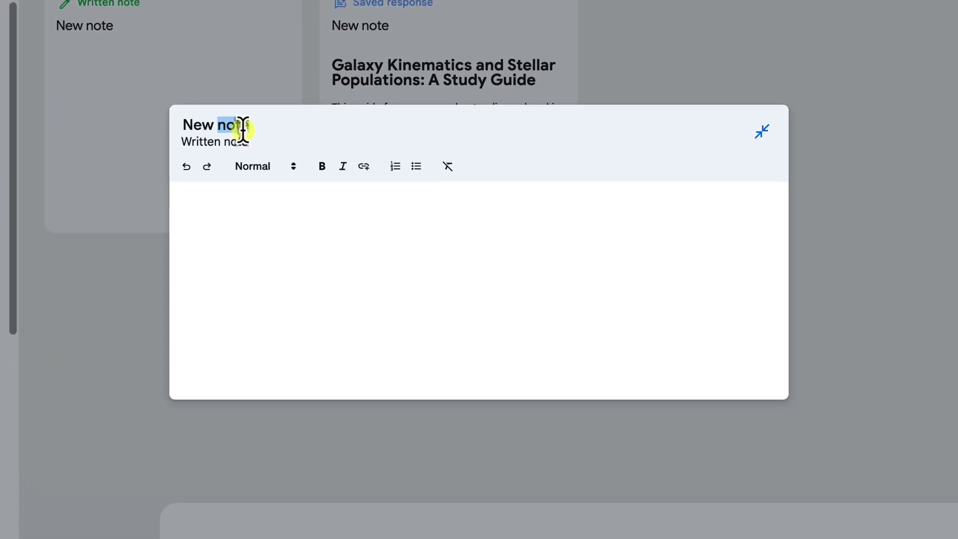
{"action": "key", "text": "BackSpace"}
{"action": "type", "text": "cwn"}
{"action": "key", "text": "ctrl+a"}
{"action": "type", "text": "Galaxy Morphology"}
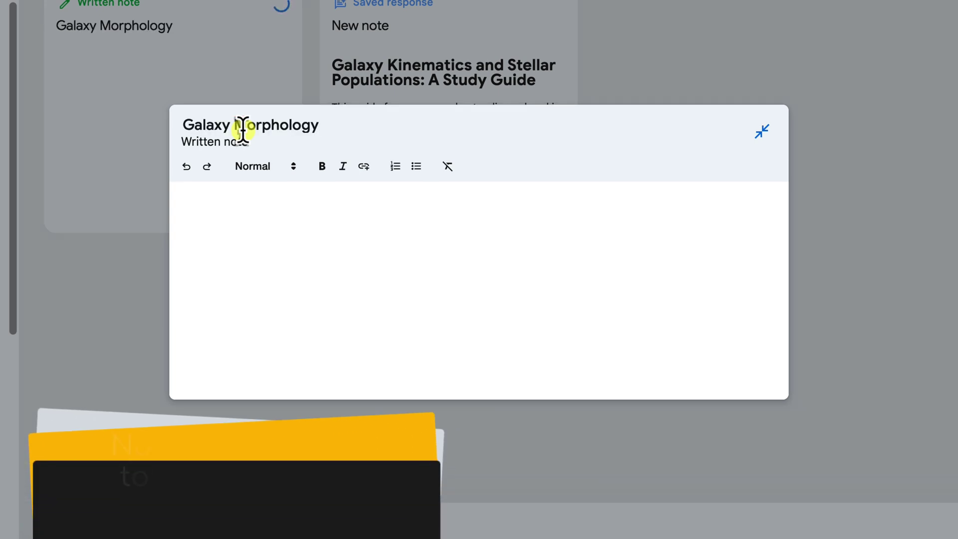
Step: Paste the galaxy morphology description into the note body, then view the collaborator's window
{"action": "left_click", "coordinate": [250, 250]}
{"action": "type", "text": "cwn"}
{"action": "key", "text": "ctrl+a"}
{"action": "key", "text": "ctrl+v"}
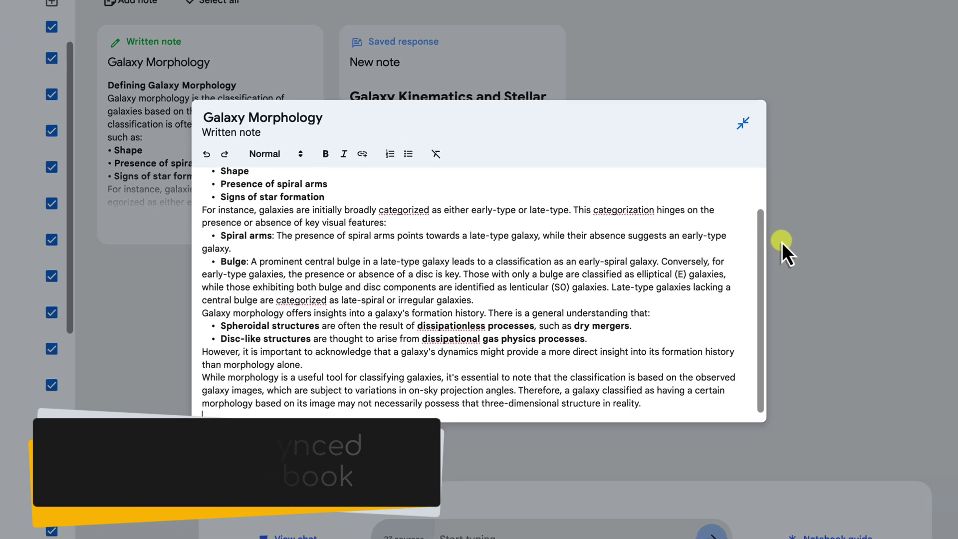
{"action": "left_click", "coordinate": [825, 229]}
{"action": "key", "text": "ctrl+Up"}
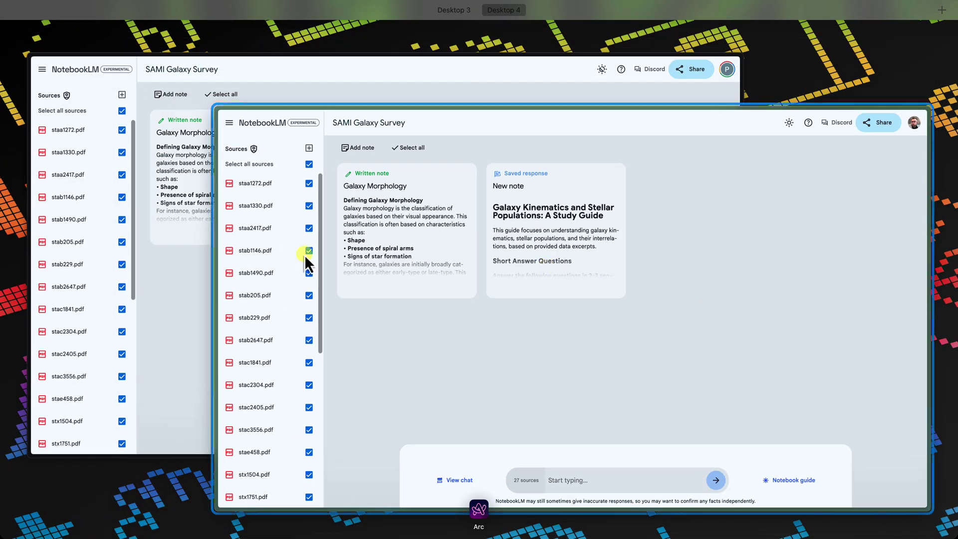
{"action": "left_click", "coordinate": [190, 249]}
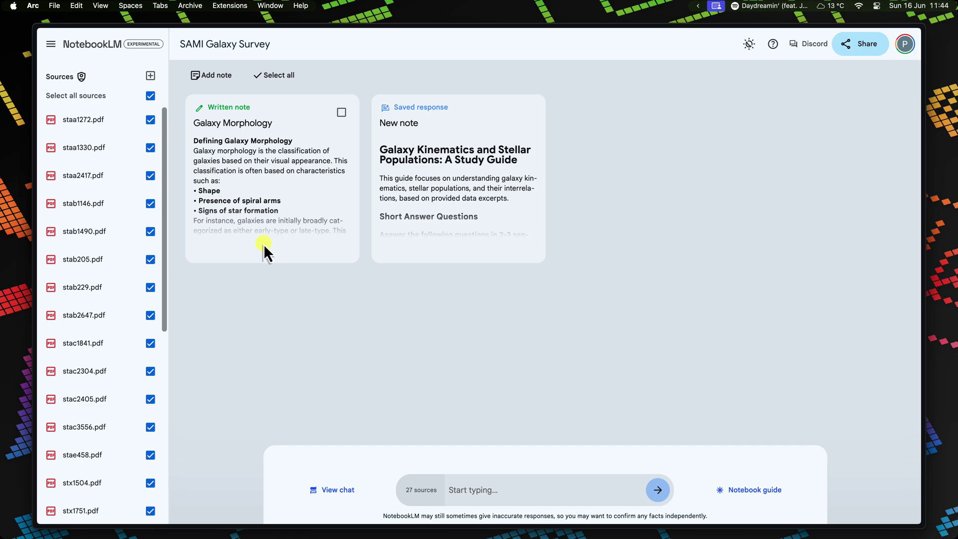
Step: Ask about stellar metallicity versus quenching, and about turbulent pressure at the galactic mid-plane
{"action": "left_click", "coordinate": [485, 488]}
{"action": "type", "text": "correlation between stellar metallicity and quenching in galaxies?"}
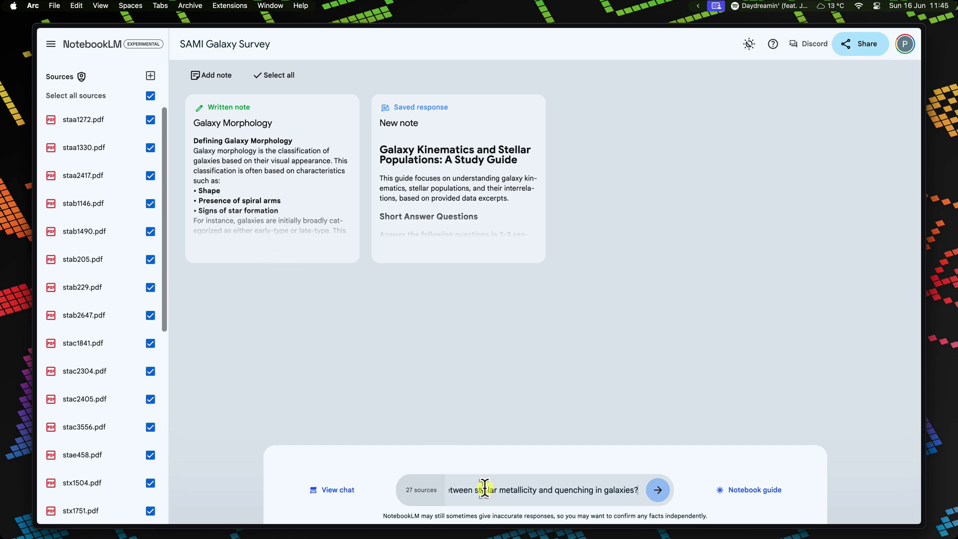
{"action": "key", "text": "Return"}
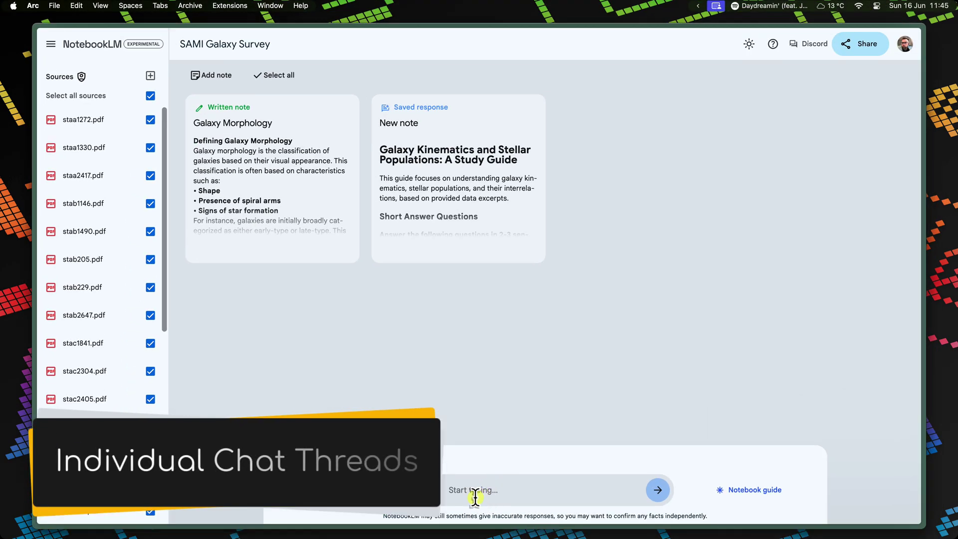
{"action": "type", "text": "e and turbulent pressure at the galactic mid-plane?"}
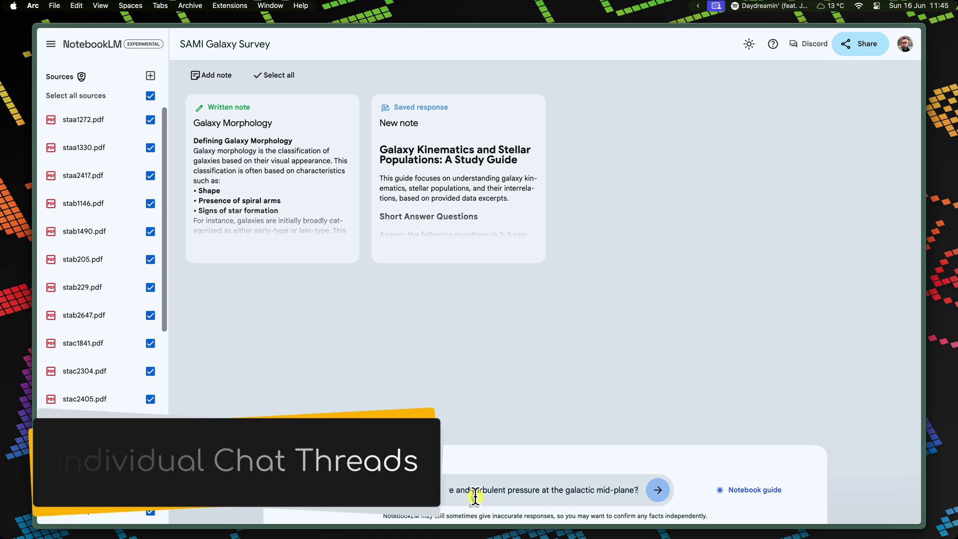
{"action": "key", "text": "Return"}
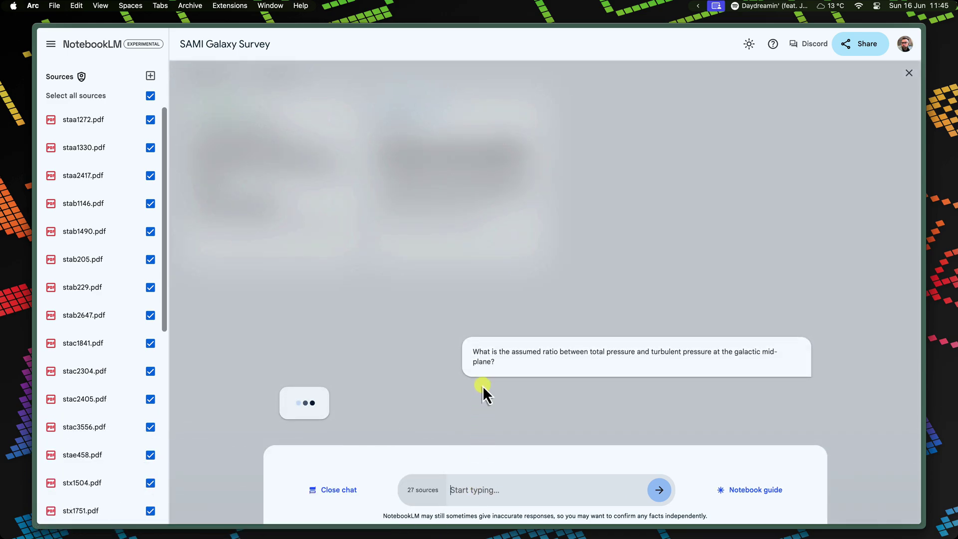
Step: Save the stellar metallicity and quenching answer as a note from the other window
{"action": "key", "text": "ctrl+Up"}
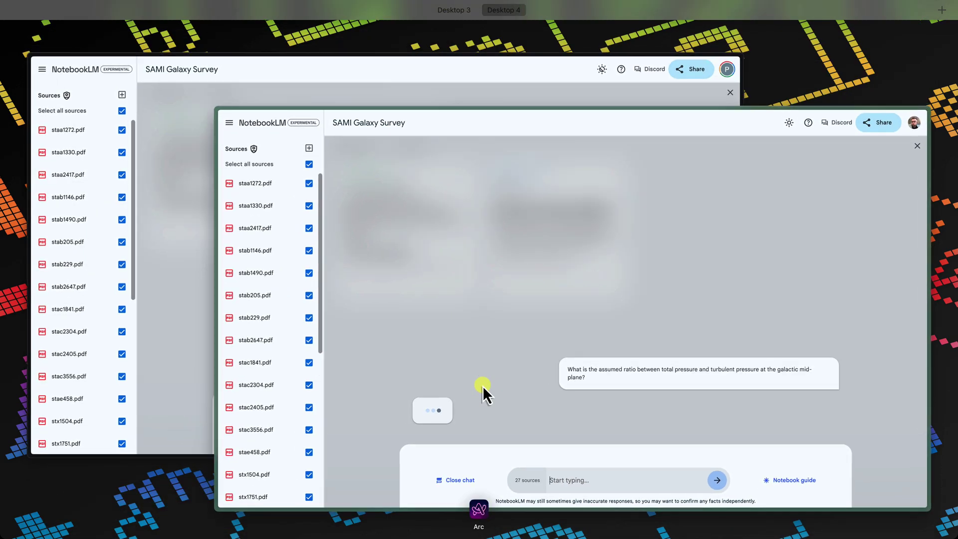
{"action": "left_click", "coordinate": [184, 253]}
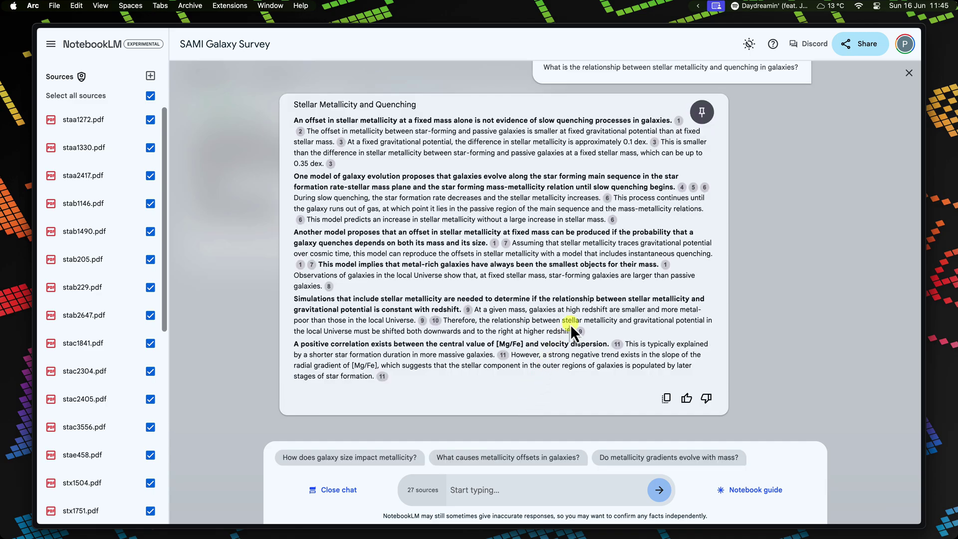
{"action": "left_click", "coordinate": [701, 114]}
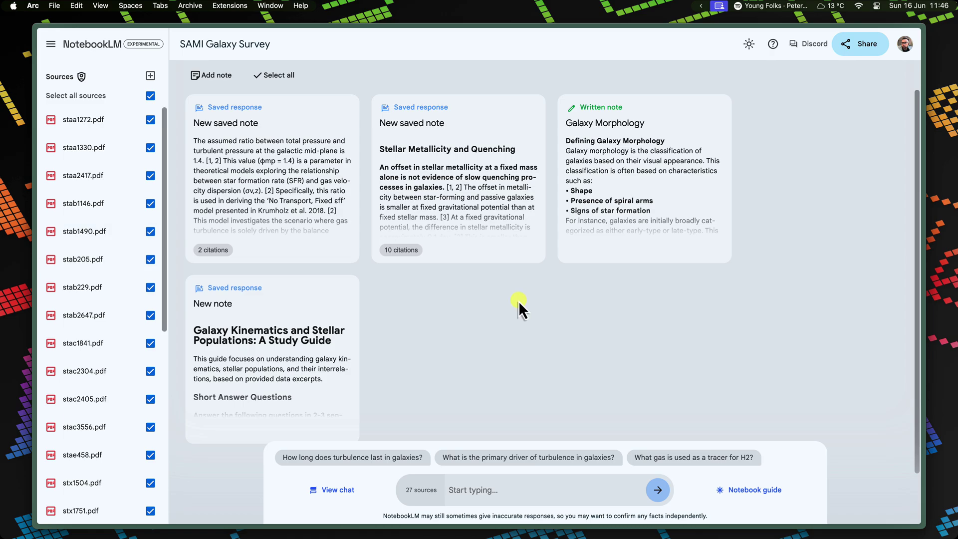
{"action": "mouse_move", "coordinate": [38, 272]}
{"action": "left_click", "coordinate": [90, 181]}
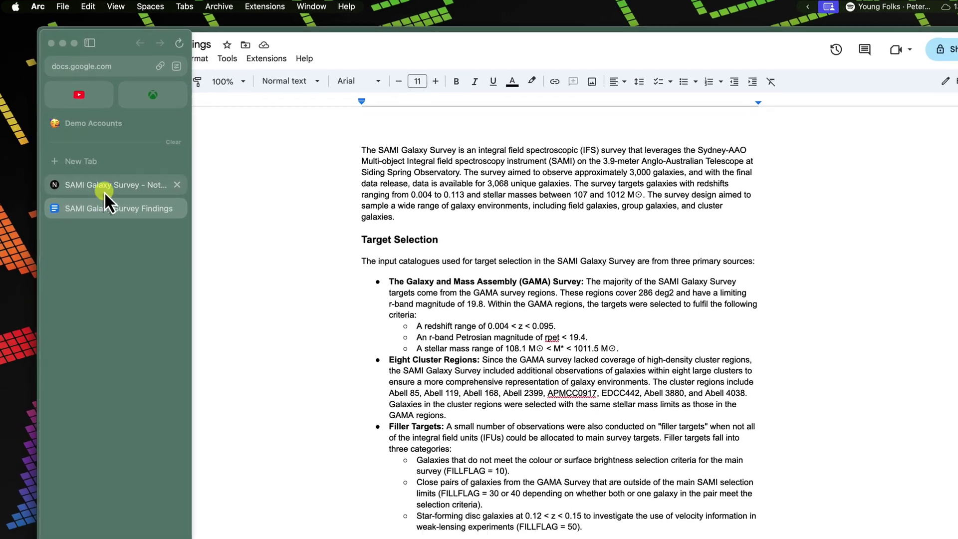
{"action": "left_click", "coordinate": [90, 161]}
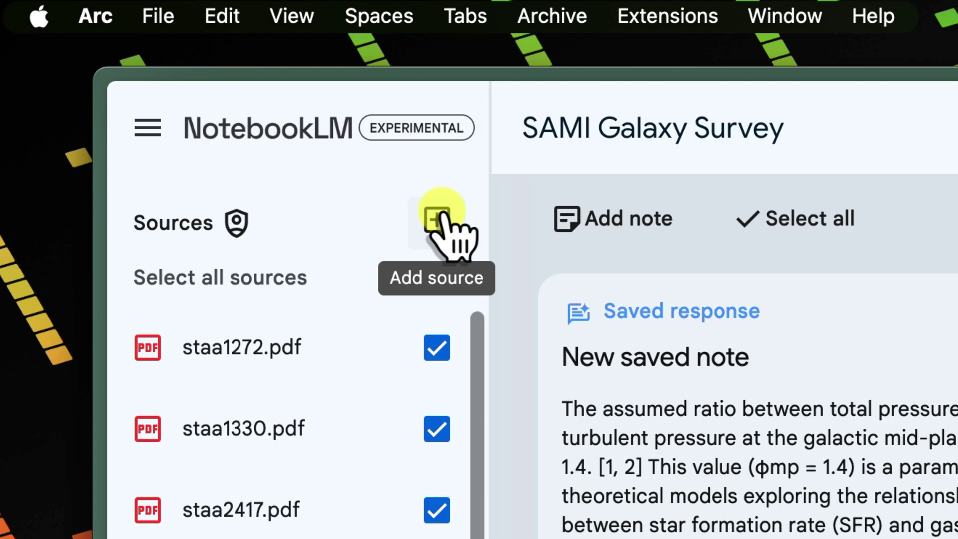
Step: Import the 'SAMI Galaxy Survey Findings' Google Doc from Drive as a notebook source
{"action": "left_click", "coordinate": [438, 219]}
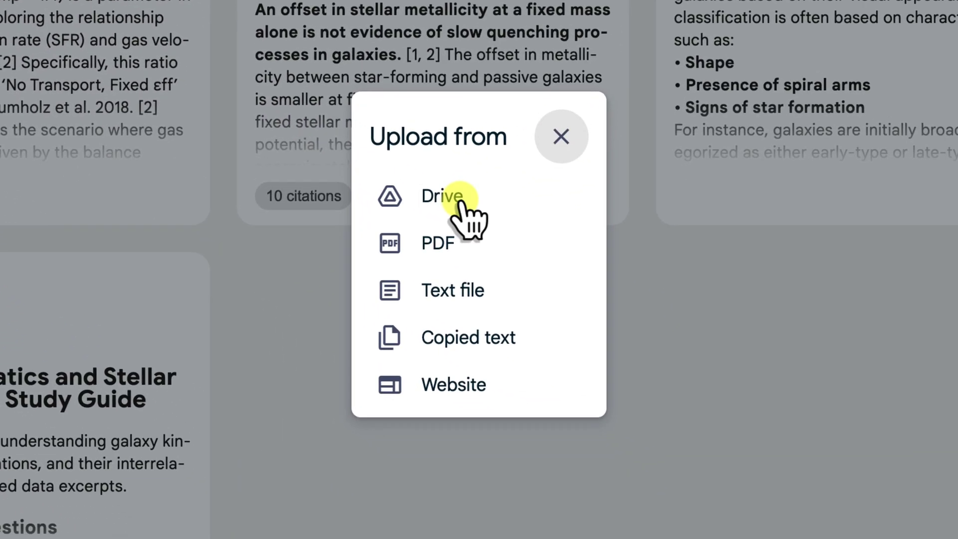
{"action": "left_click", "coordinate": [460, 203]}
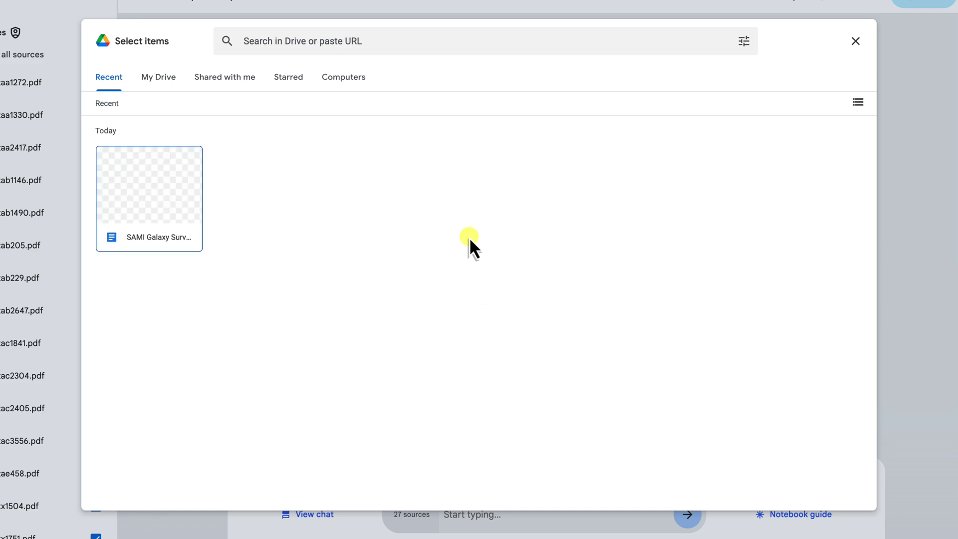
{"action": "left_click", "coordinate": [154, 185]}
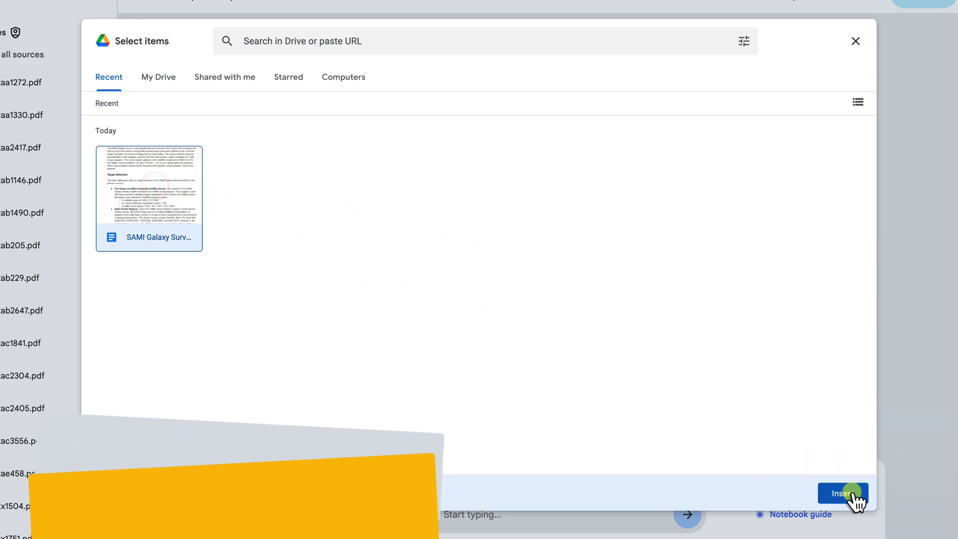
{"action": "left_click", "coordinate": [849, 496]}
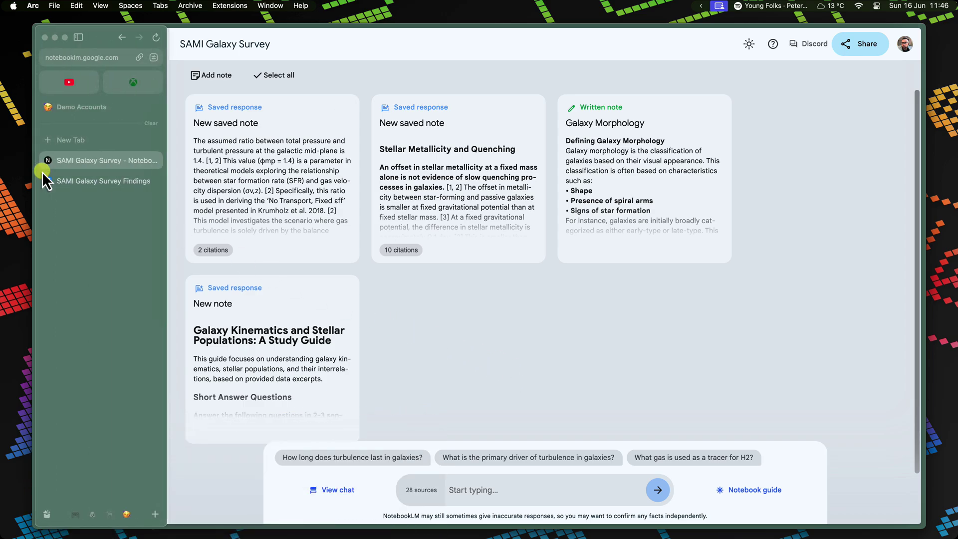
Step: Paste the Star Formation, Gas Kinematics and Other Findings text at the end of the findings doc
{"action": "left_click", "coordinate": [66, 182]}
{"action": "scroll", "coordinate": [375, 336], "scroll_direction": "down", "scroll_amount": 15}
{"action": "left_click", "coordinate": [378, 338]}
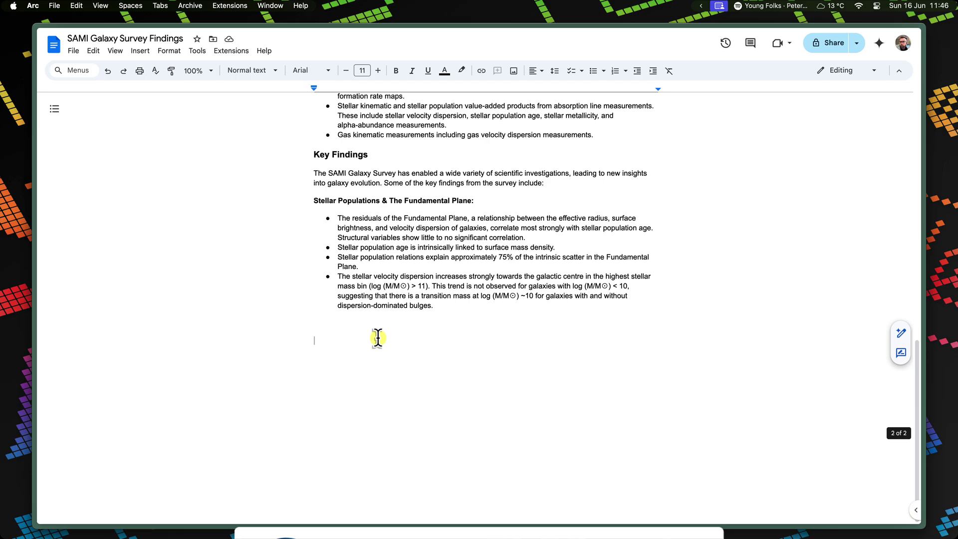
{"action": "type", "text": "cwn"}
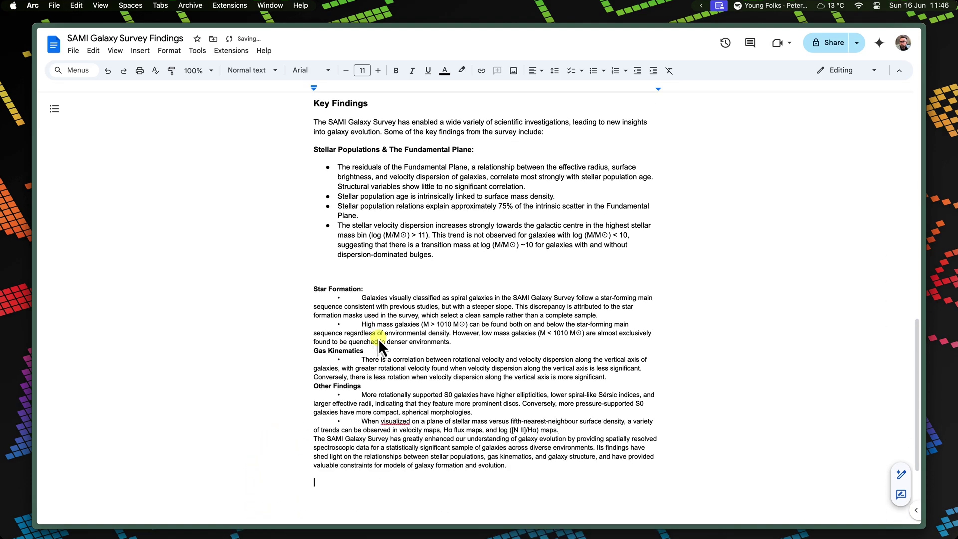
{"action": "mouse_move", "coordinate": [122, 196]}
{"action": "left_click", "coordinate": [71, 166]}
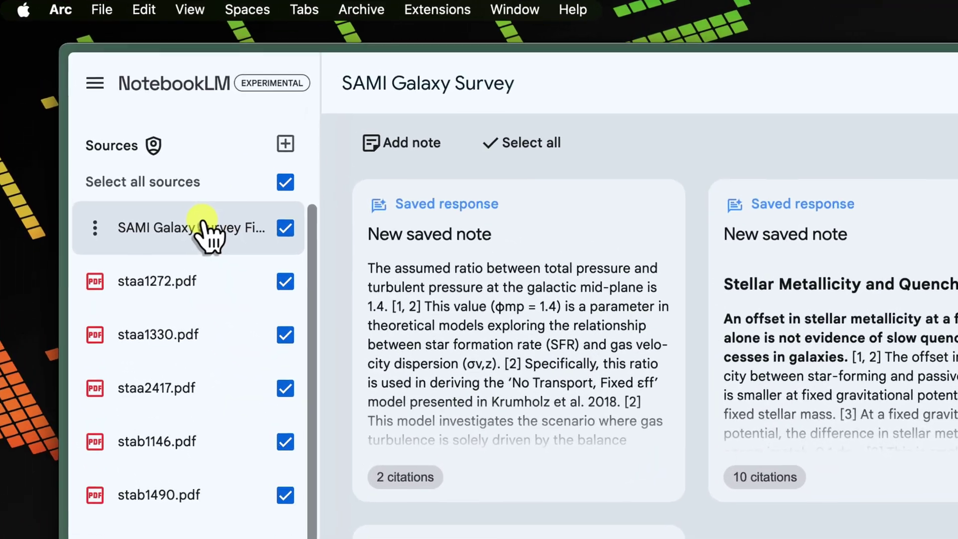
Step: Sync the 'SAMI Galaxy Survey Findings' source with Google Drive and close its source guide
{"action": "left_click", "coordinate": [107, 120]}
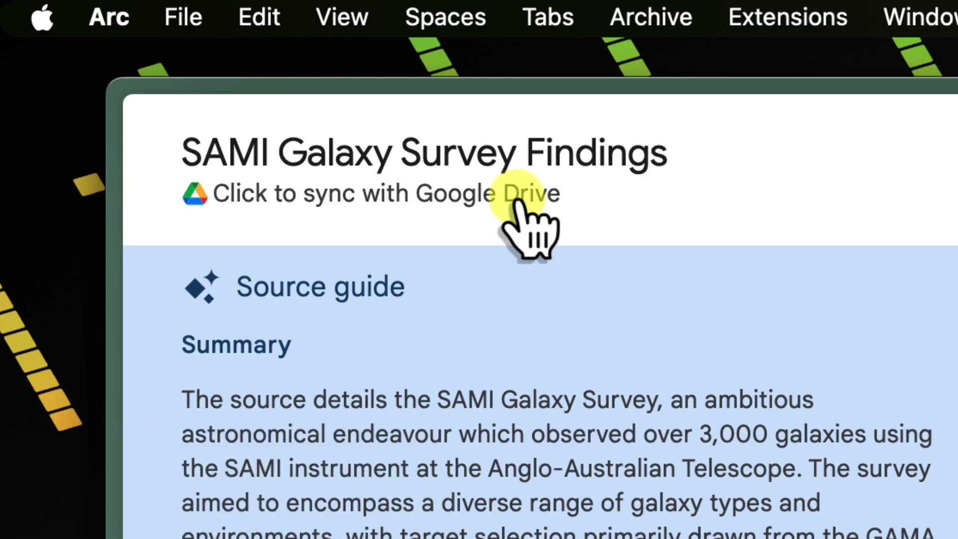
{"action": "left_click", "coordinate": [517, 198]}
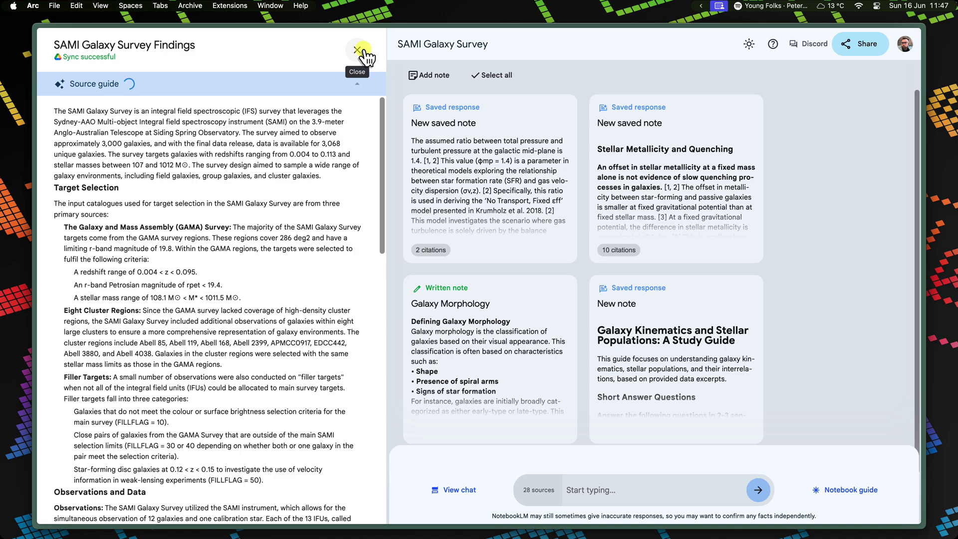
{"action": "left_click", "coordinate": [363, 50]}
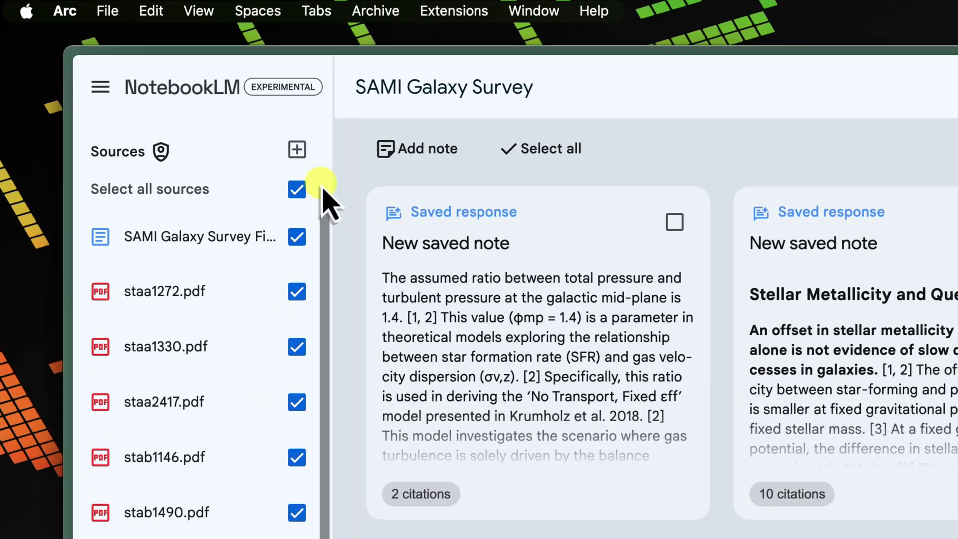
Step: Limit the chat's sources to only 'SAMI Galaxy Survey Findings'
{"action": "left_click", "coordinate": [150, 95]}
{"action": "left_click", "coordinate": [427, 272]}
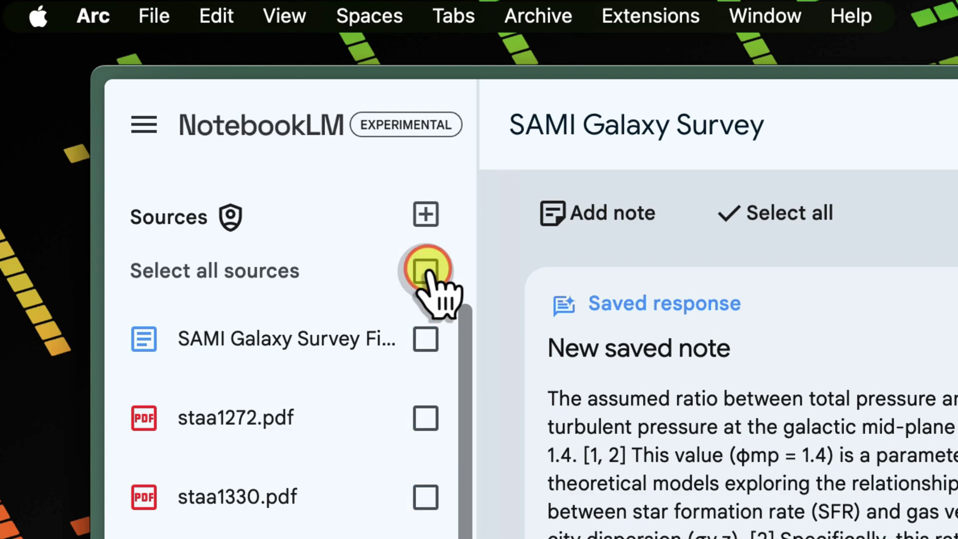
{"action": "left_click", "coordinate": [433, 348]}
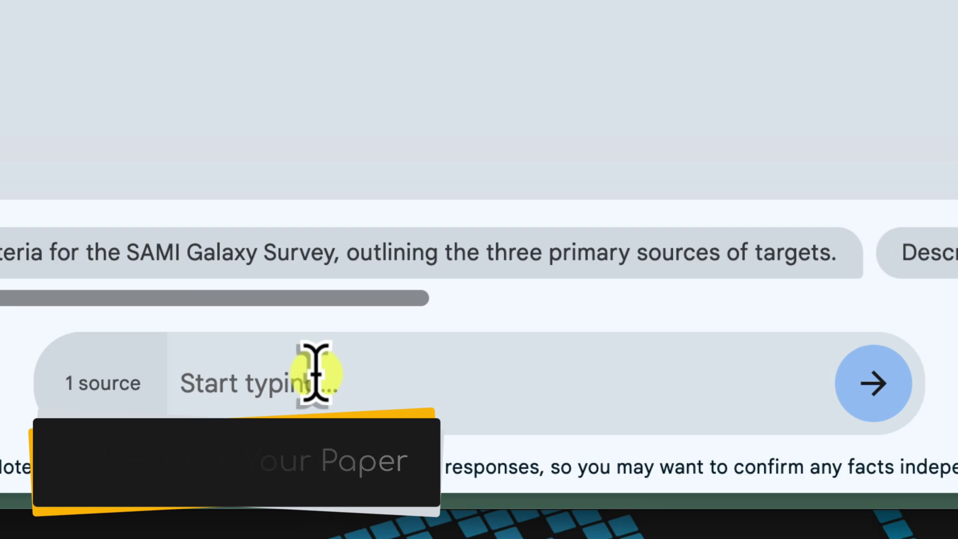
Step: Ask the chat to 'Summarise this paper' and review the answer
{"action": "left_click", "coordinate": [316, 374]}
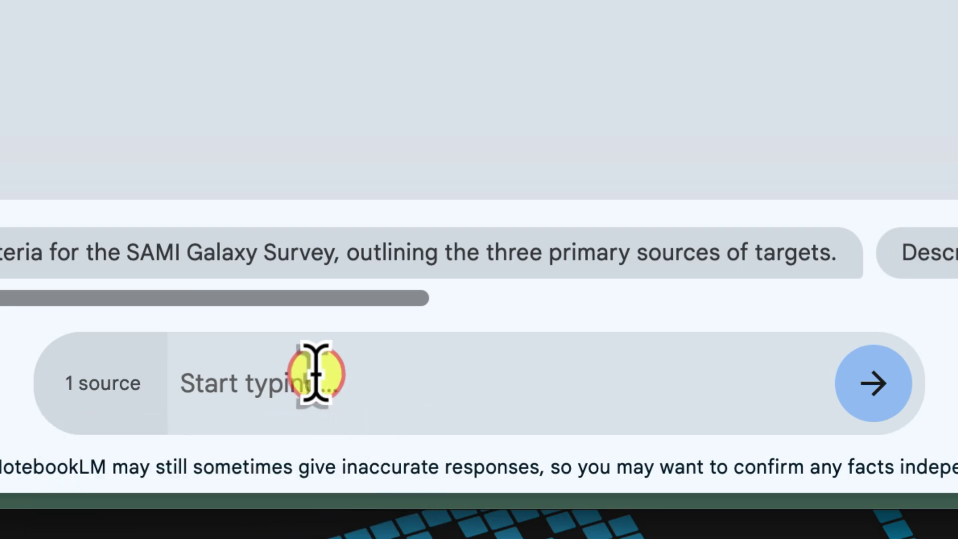
{"action": "type", "text": "Summarise"}
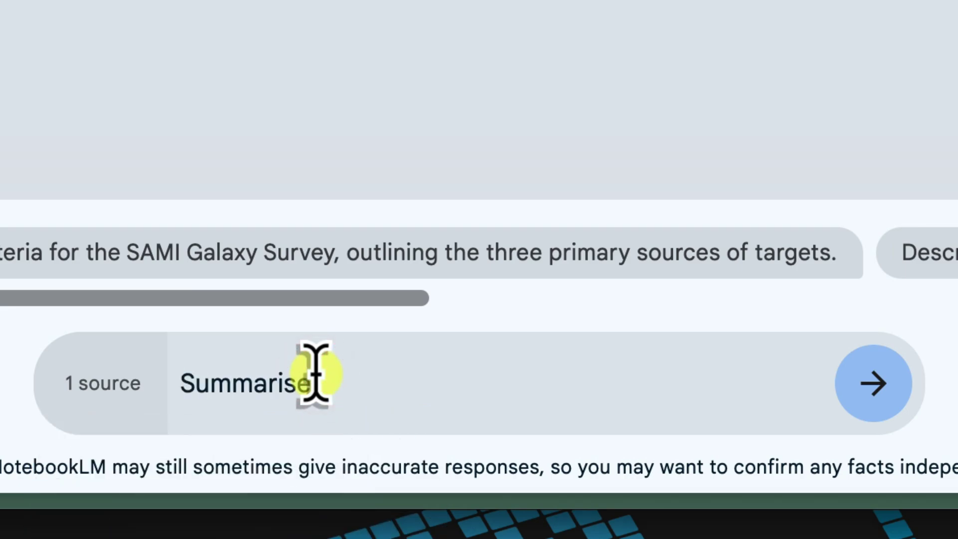
{"action": "type", "text": " this paper"}
{"action": "key", "text": "BackSpace"}
{"action": "type", "text": "er"}
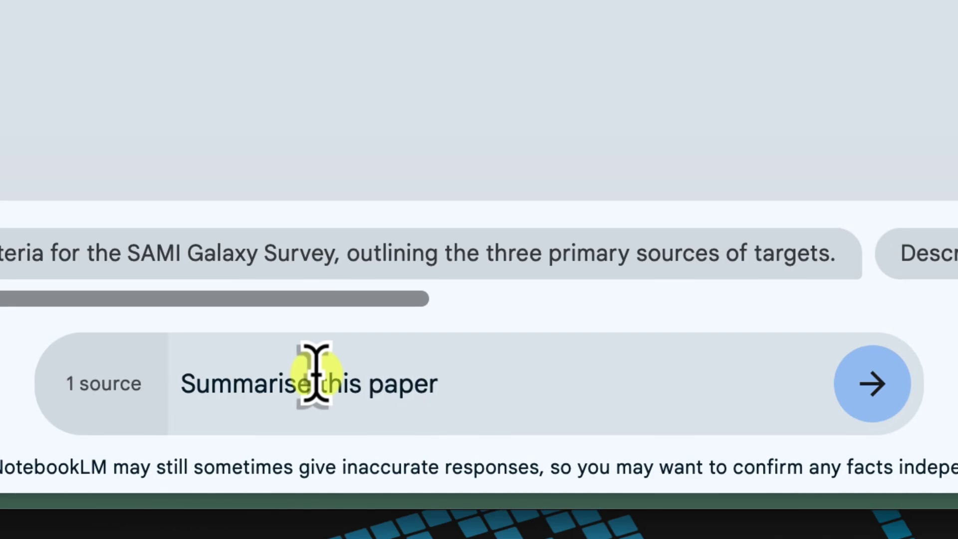
{"action": "key", "text": "Return"}
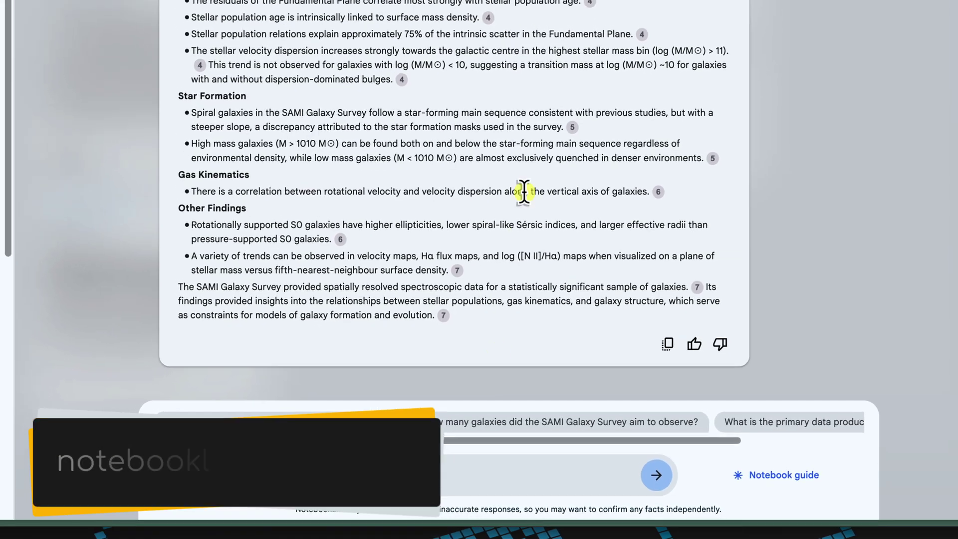
{"action": "scroll", "coordinate": [528, 201], "scroll_direction": "up", "scroll_amount": 7}
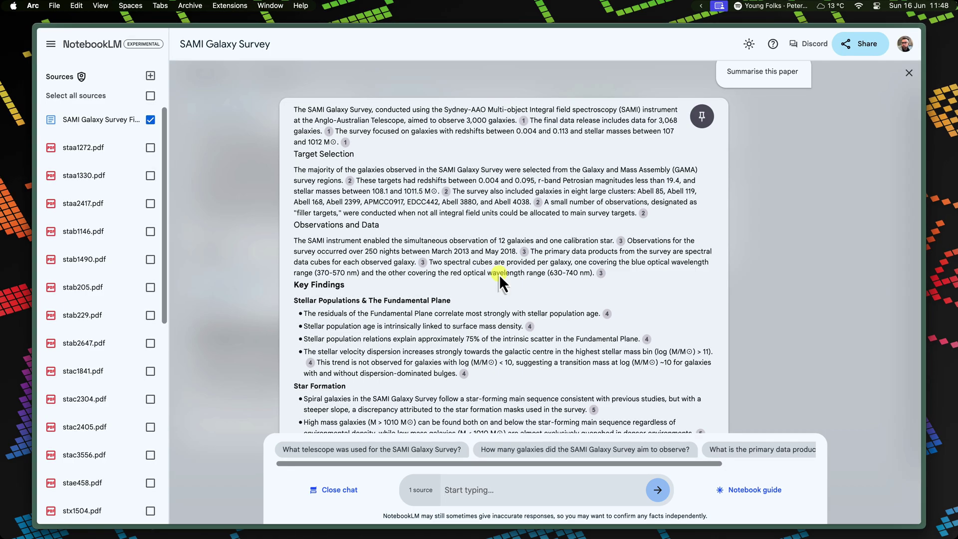
Step: Put away the NotebookLM browser window to reveal the bare macOS desktop
{"action": "key", "text": "super+m"}
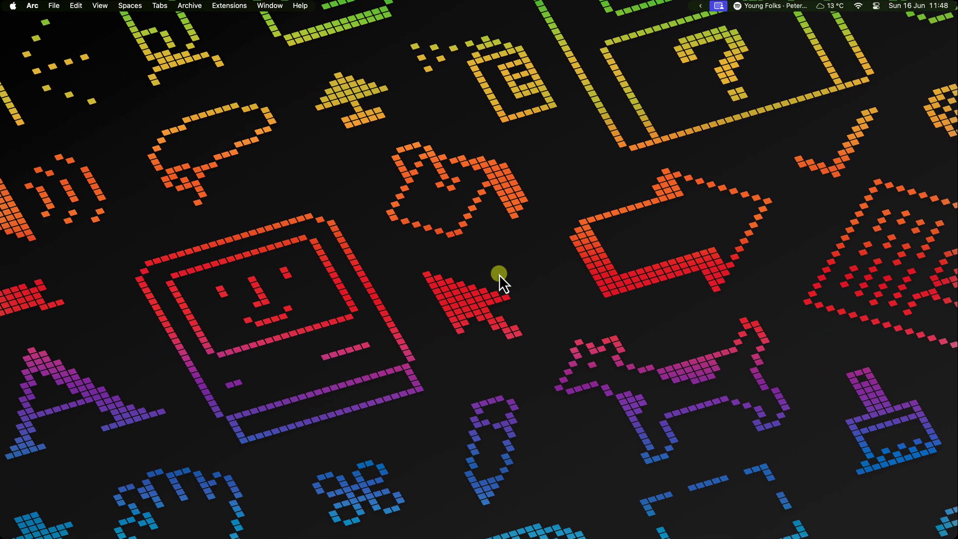